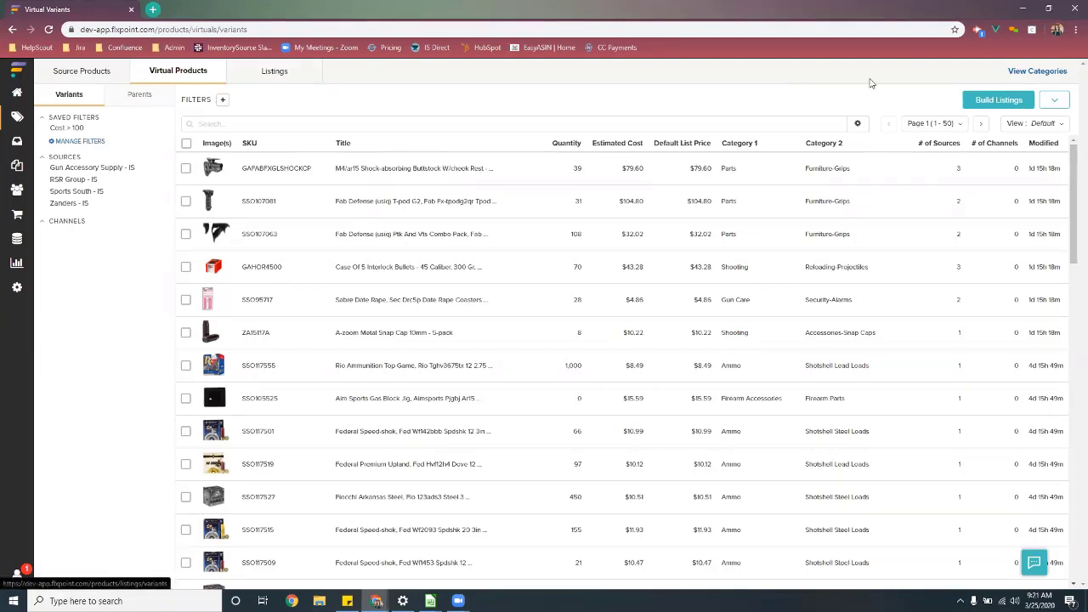
Step: Open the virtual categories and merge Air Guns And Accessories into Airguns
left_click(1068, 73)
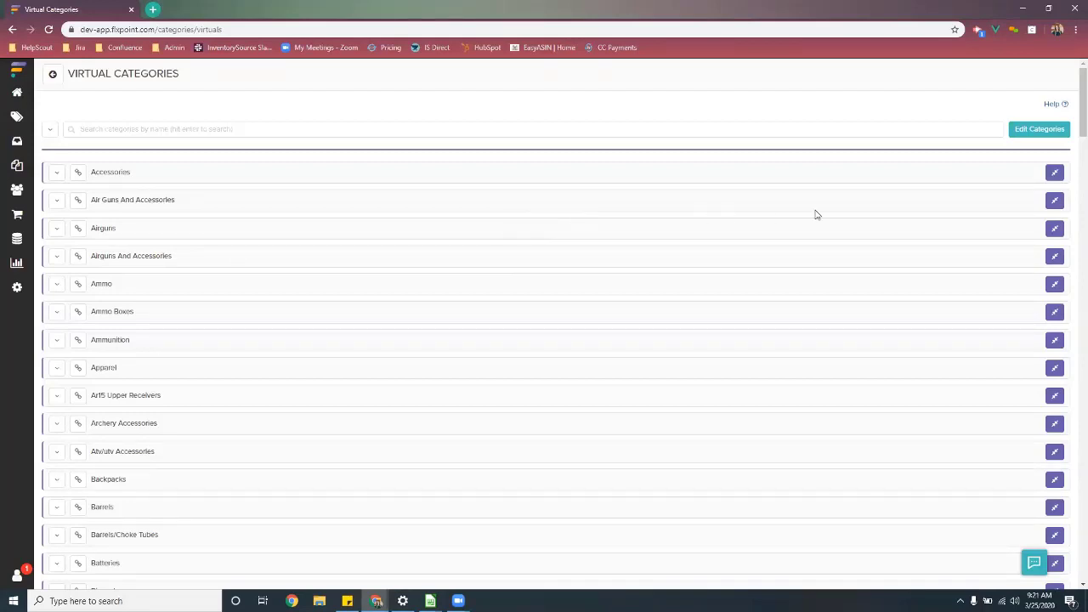
left_click(1055, 202)
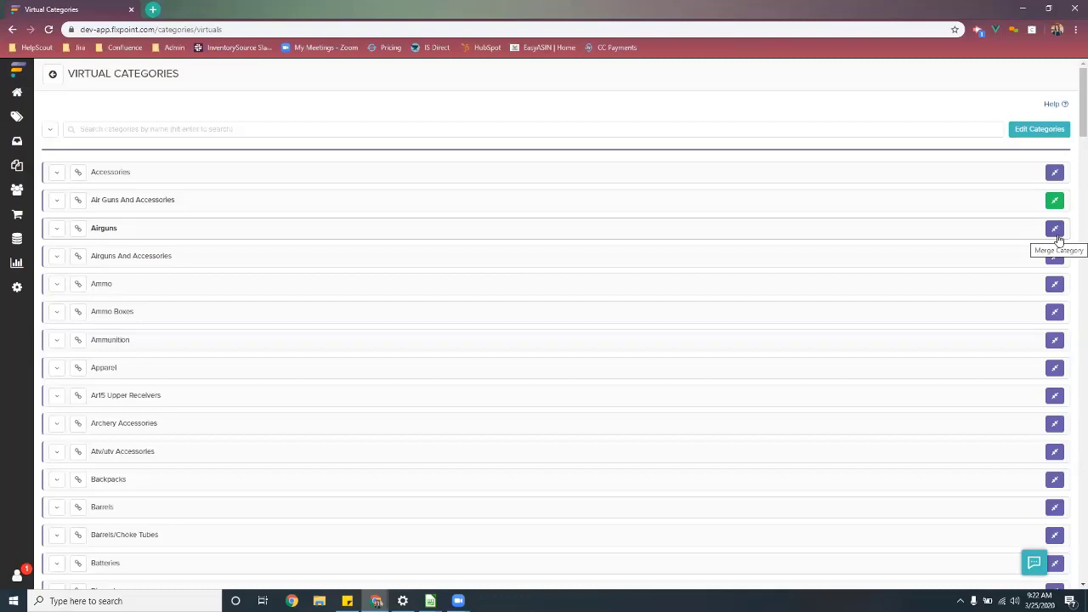
left_click(1057, 233)
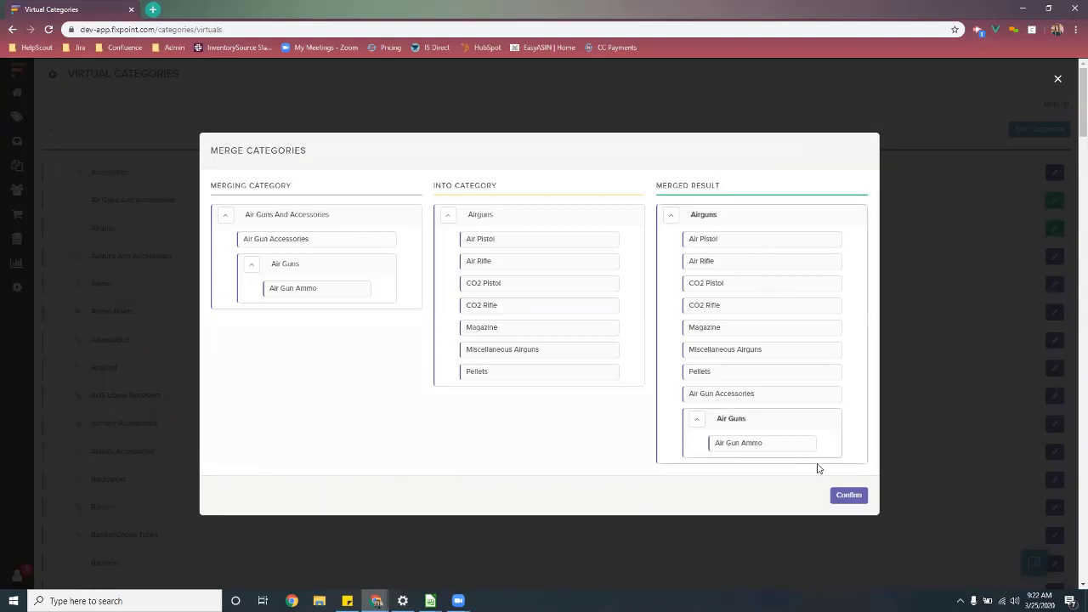
left_click(848, 496)
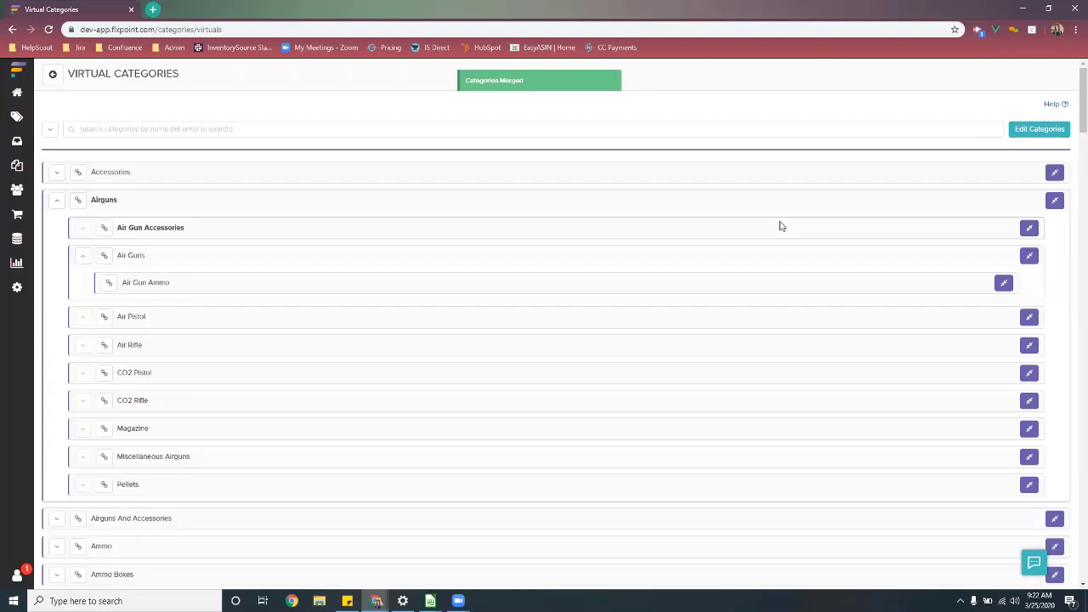
Step: Merge the Airguns And Accessories category into Airguns, then collapse the merged category
scroll(781, 226, "down", 1)
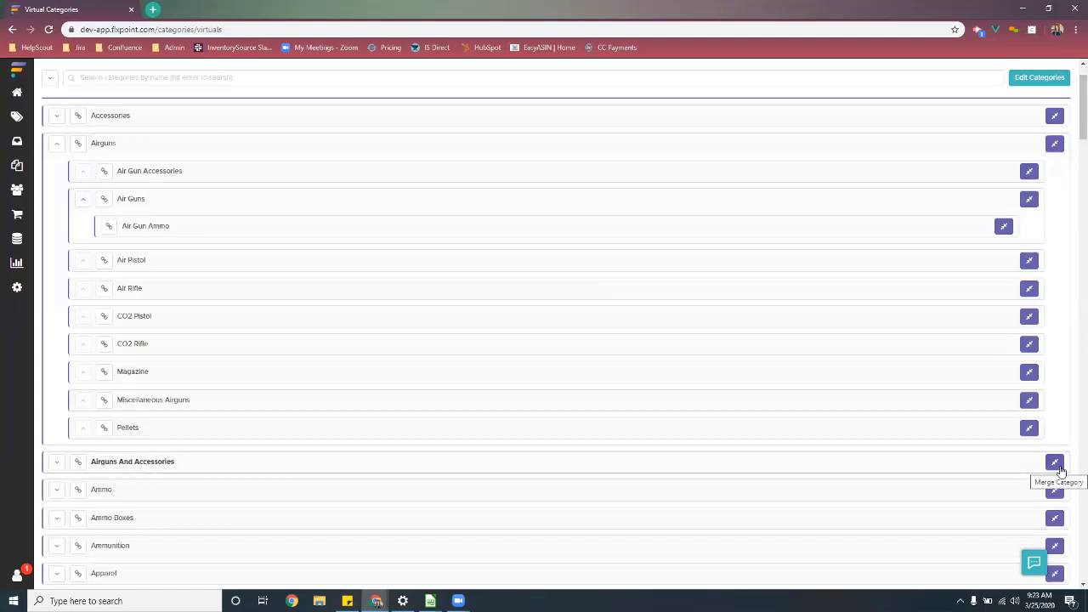
left_click(1060, 469)
left_click(1054, 145)
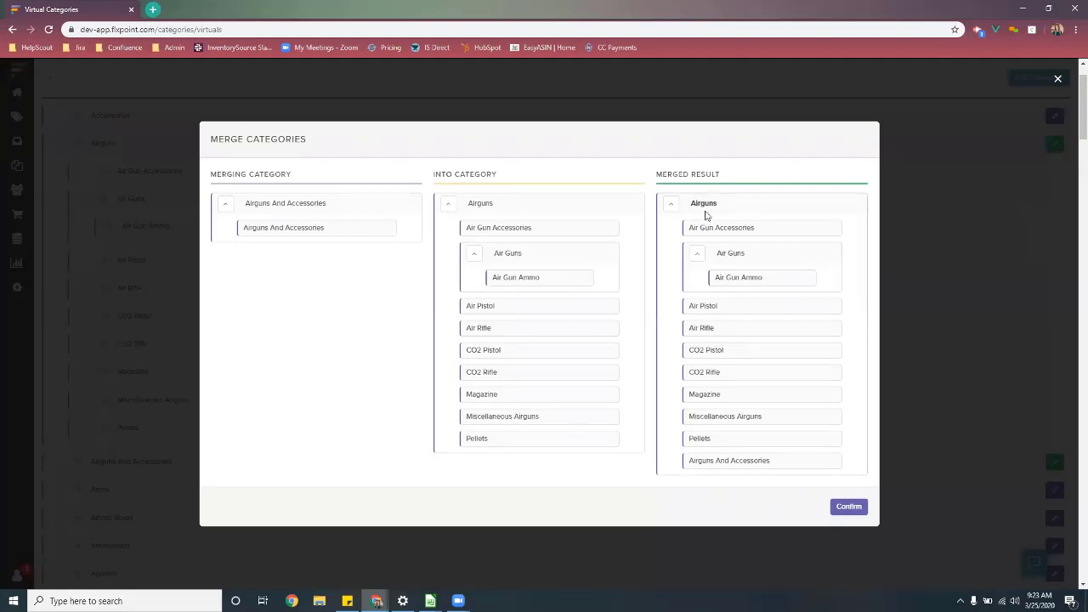
left_click(849, 506)
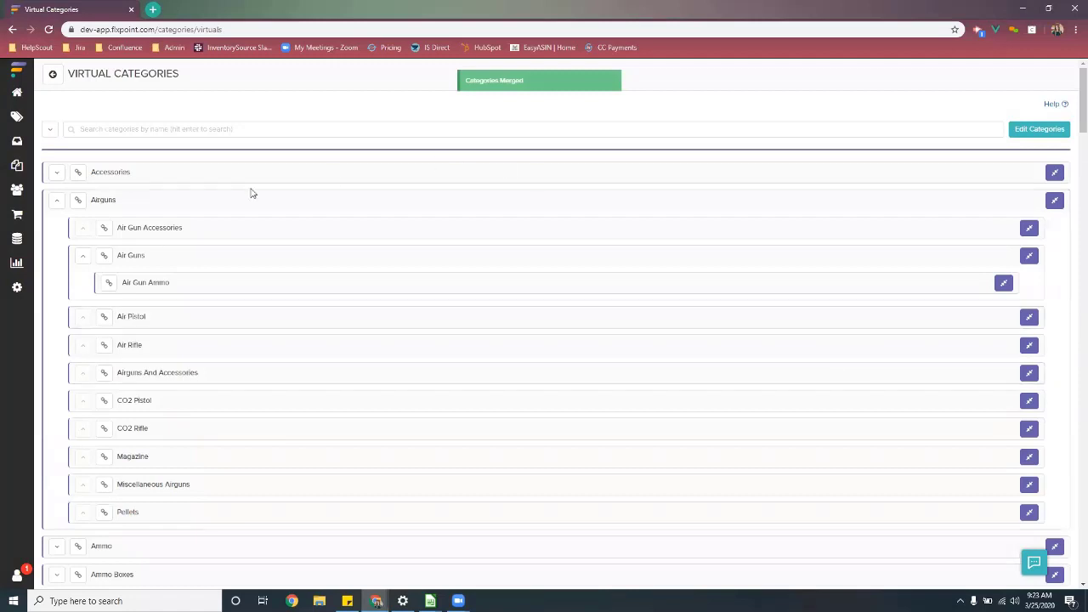
scroll(182, 199, "down", 1)
scroll(182, 199, "up", 1)
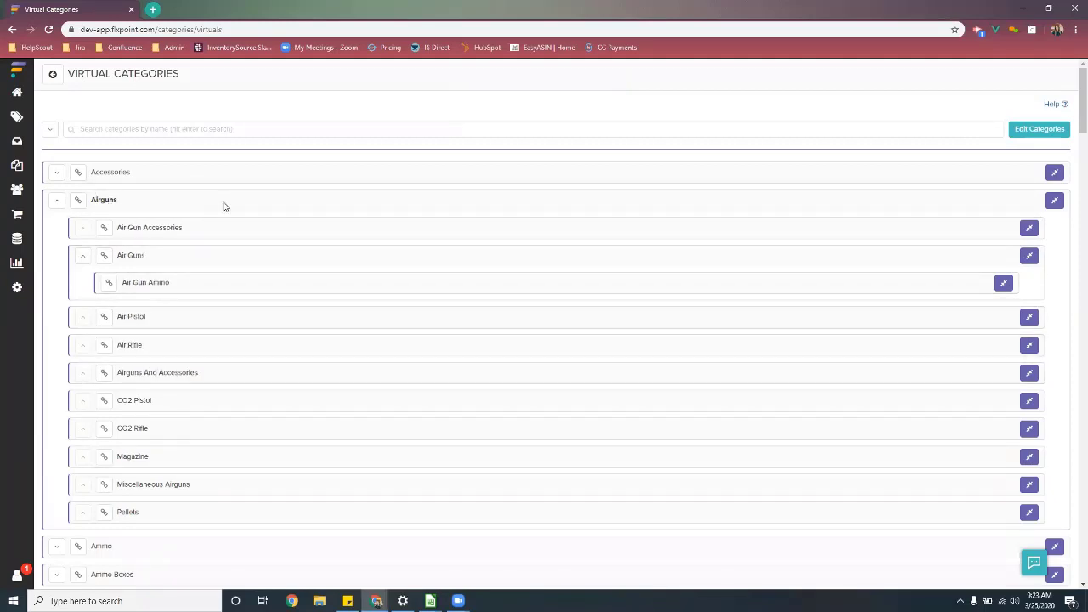
left_click(57, 202)
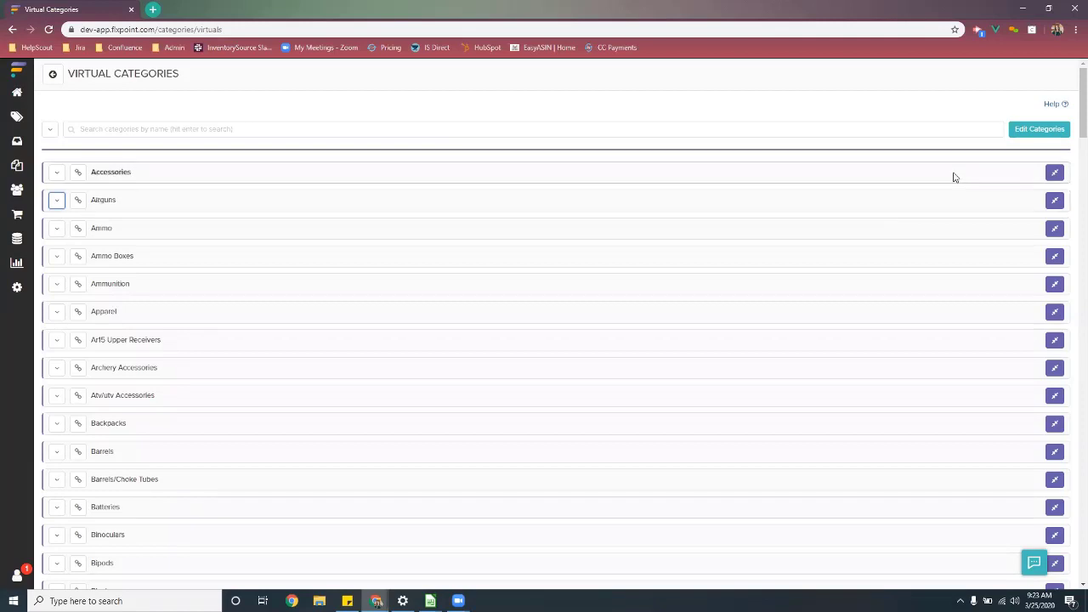
Step: Rename the Airguns category to "Airguns & Accessories", save the categories and check the subcategories beneath it
left_click(1021, 130)
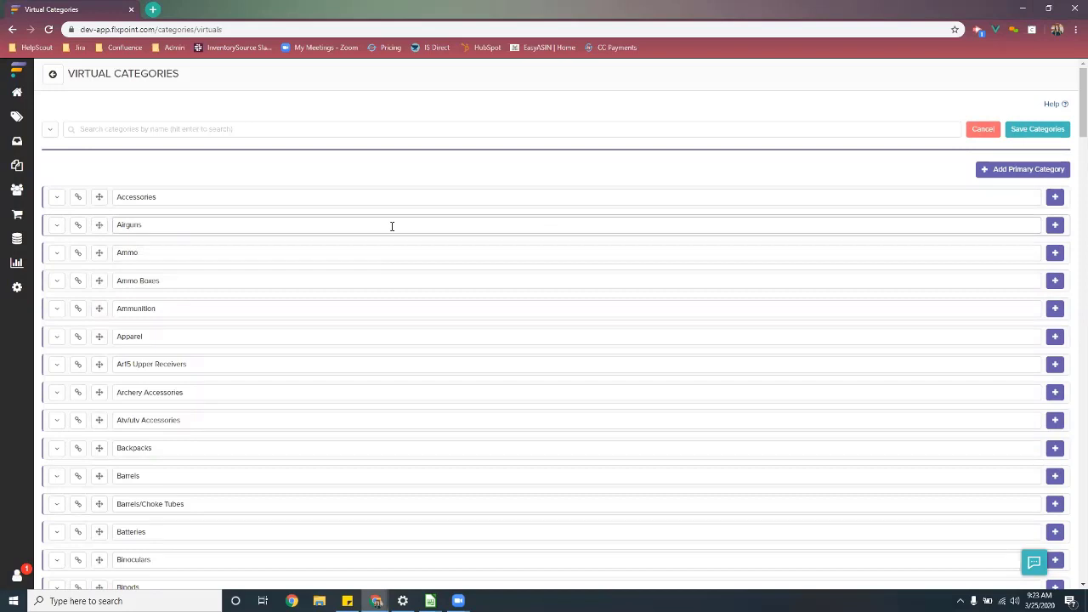
left_click(234, 227)
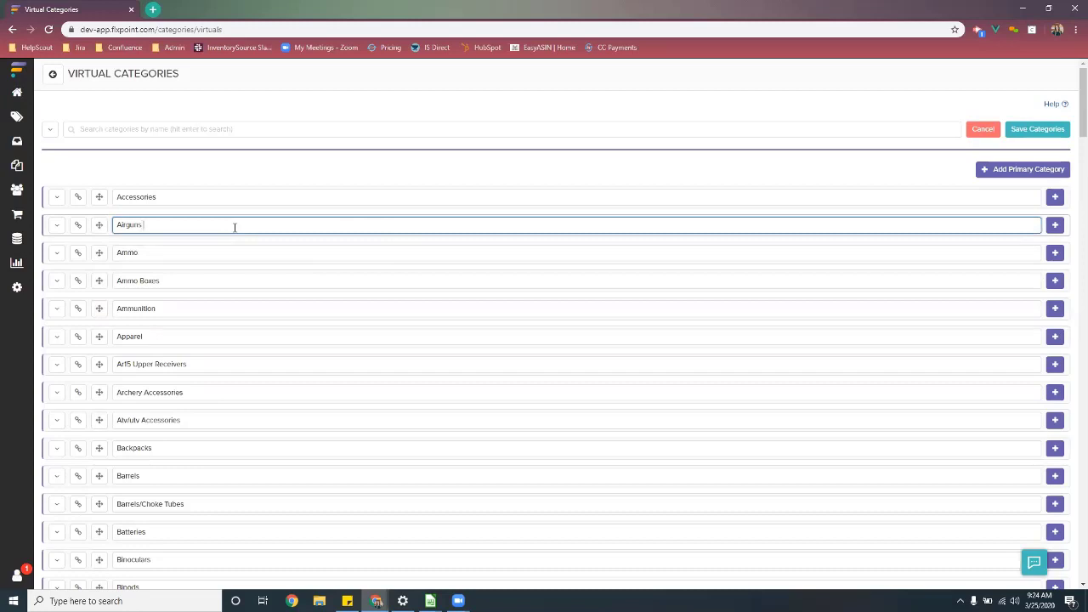
type("& Accessories")
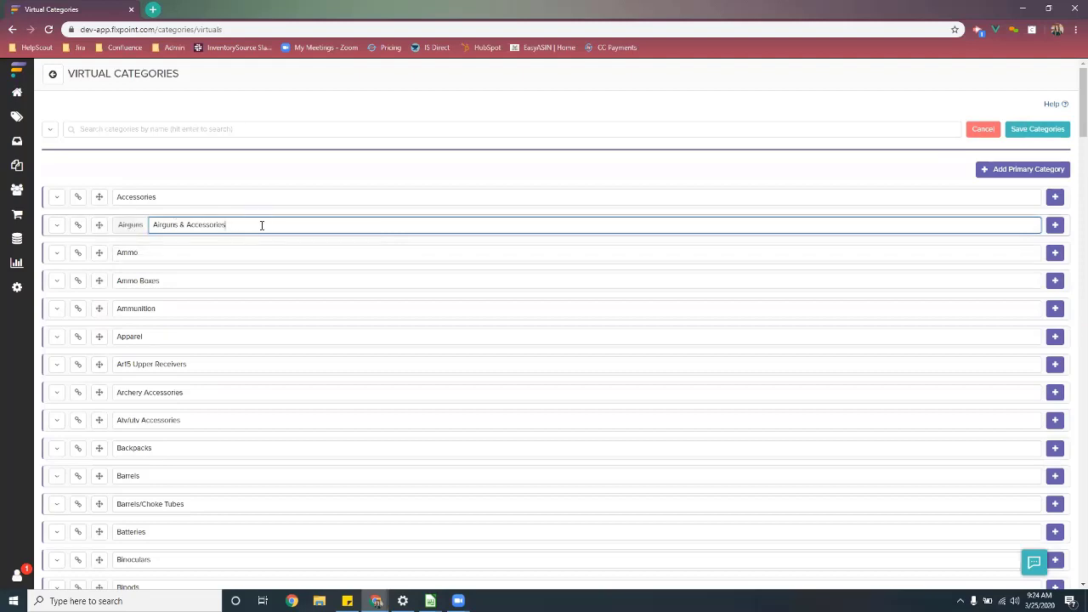
left_click(1054, 135)
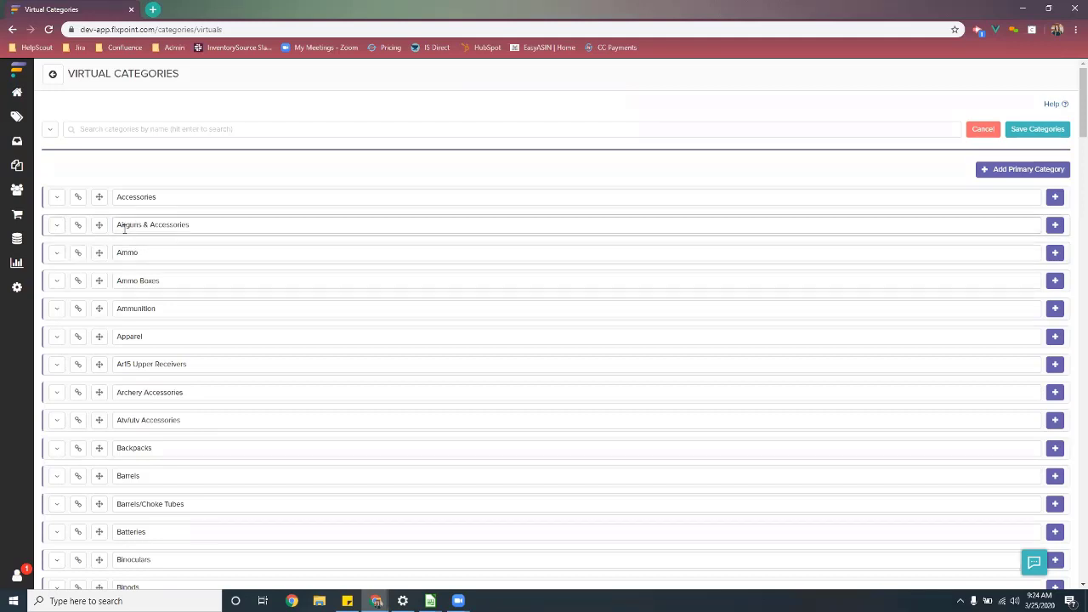
left_click(55, 228)
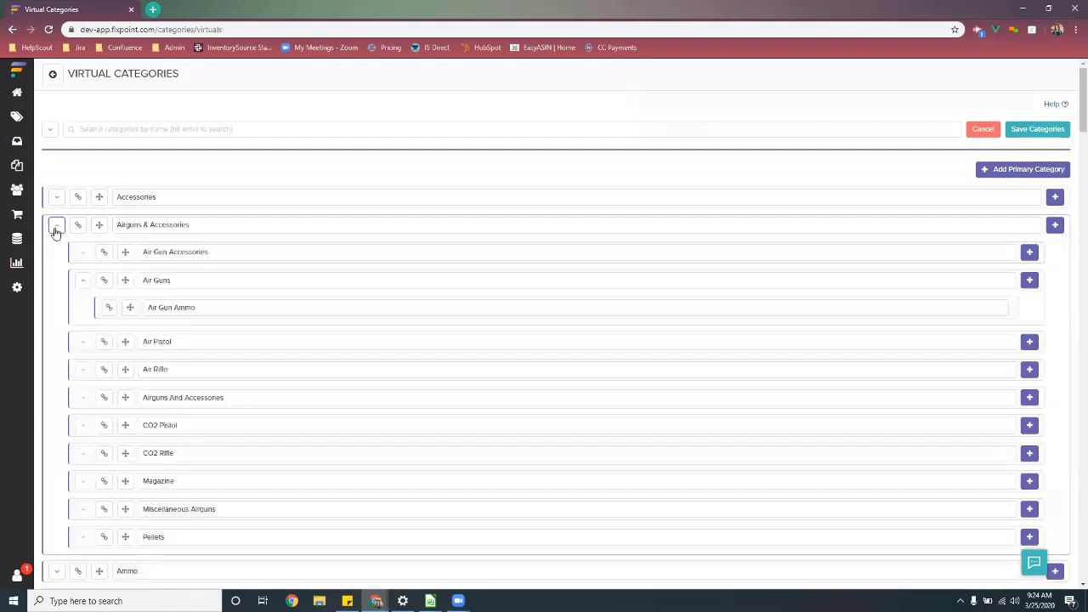
scroll(158, 212, "down", 2)
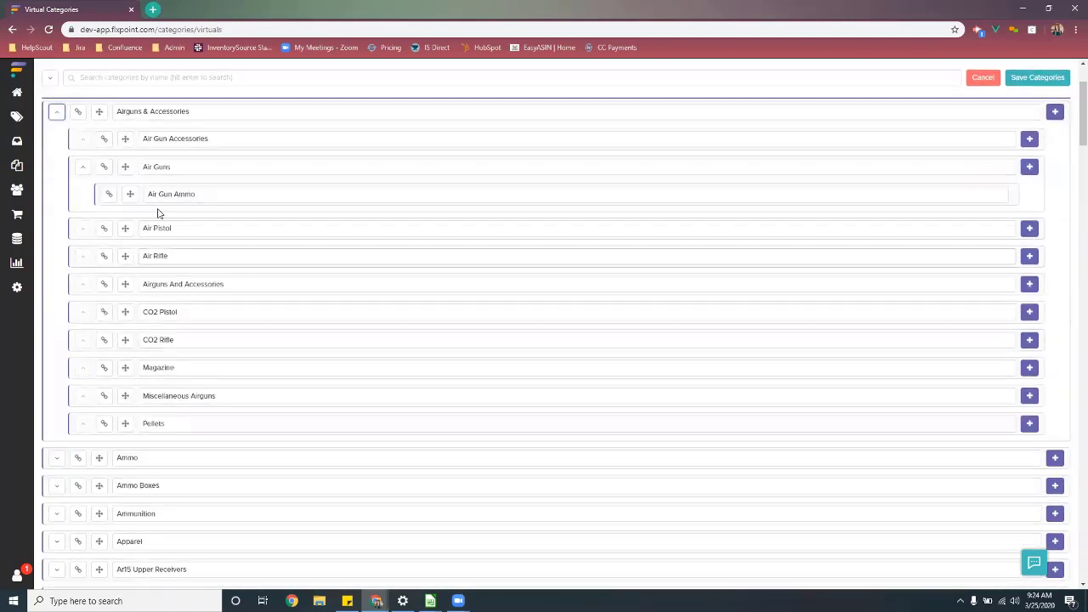
scroll(202, 410, "up", 2)
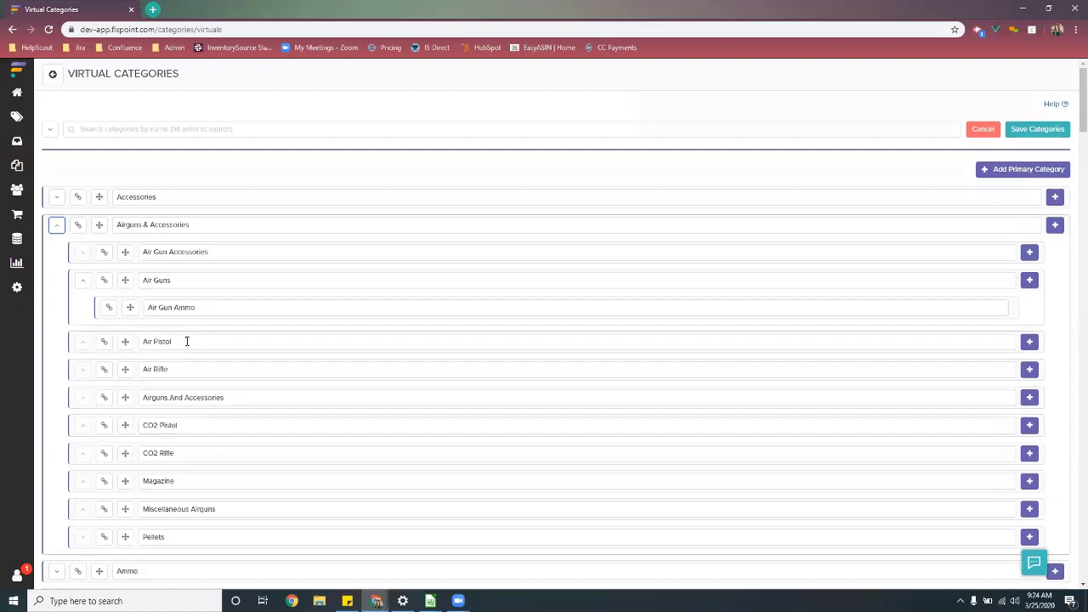
left_click(56, 225)
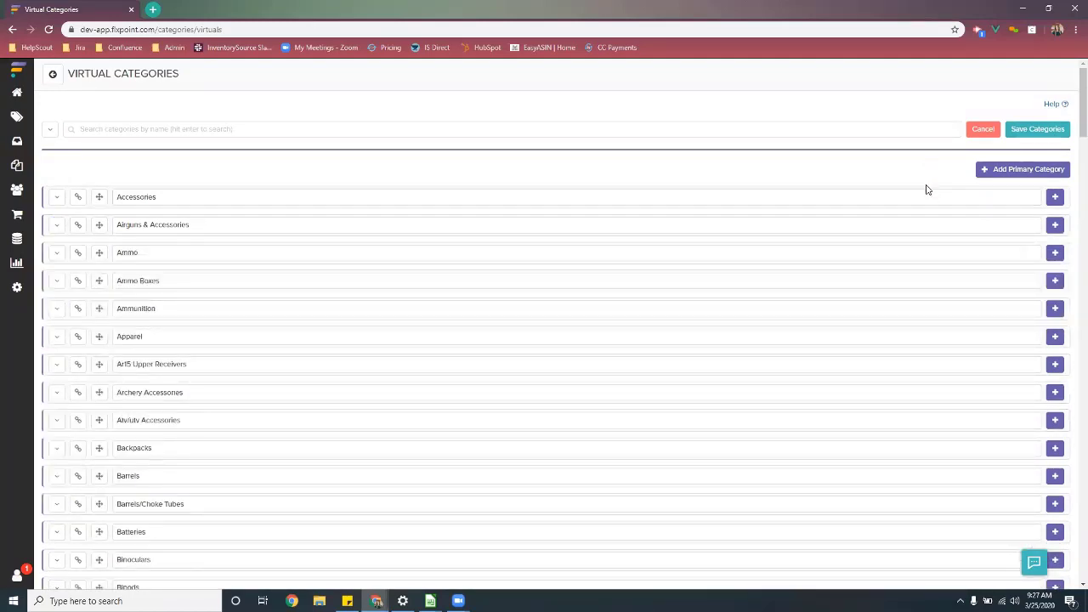
Step: Add a primary category named "BRAND NEW CATEGORY" and save the categories
left_click(993, 175)
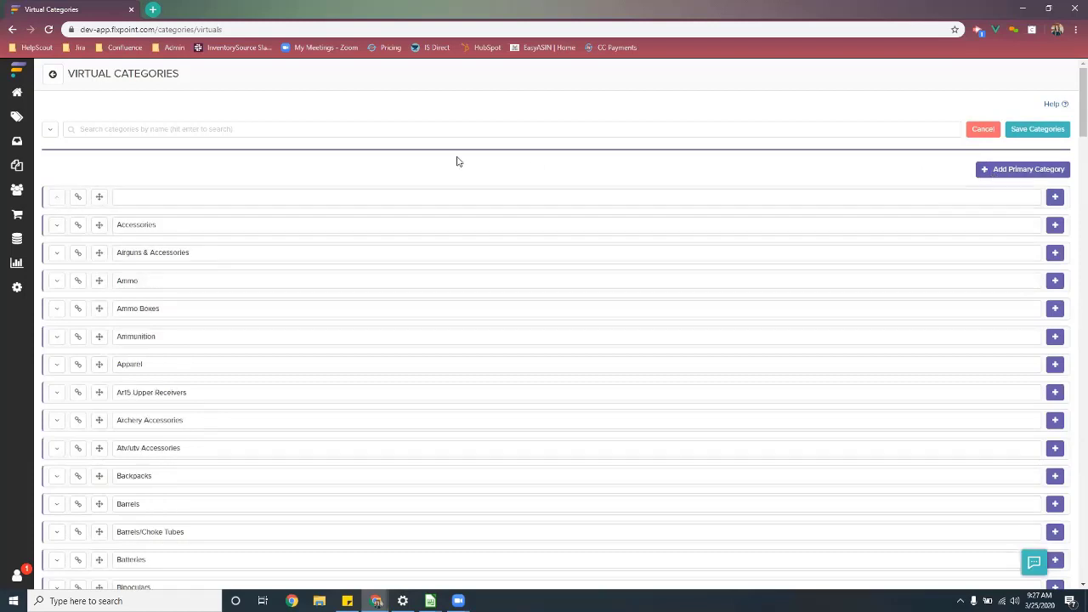
left_click(439, 192)
type("B")
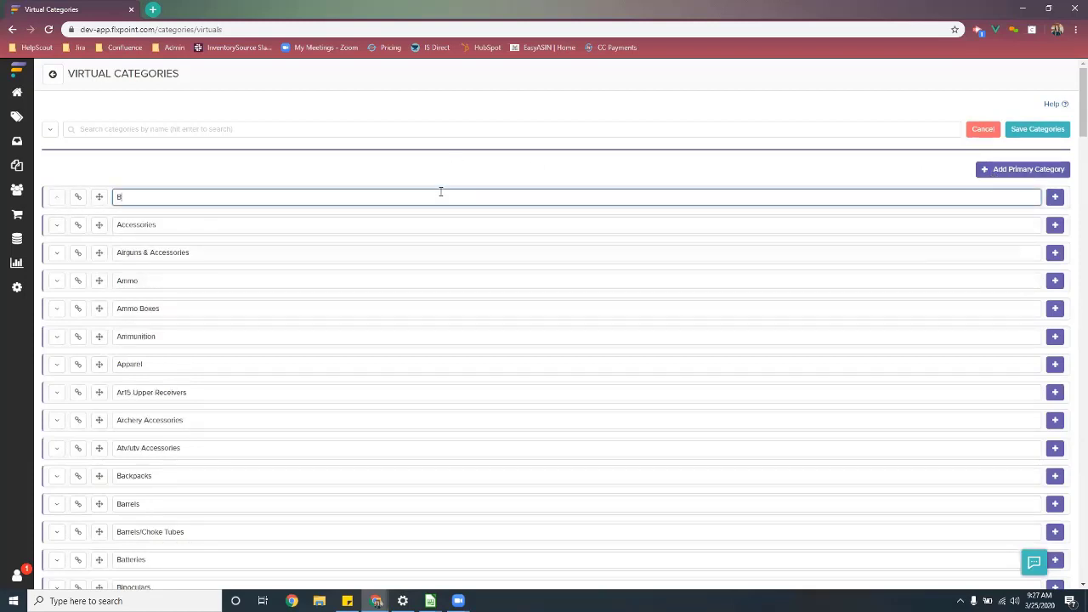
type("RAND NEW CATEGORY")
left_click(1026, 132)
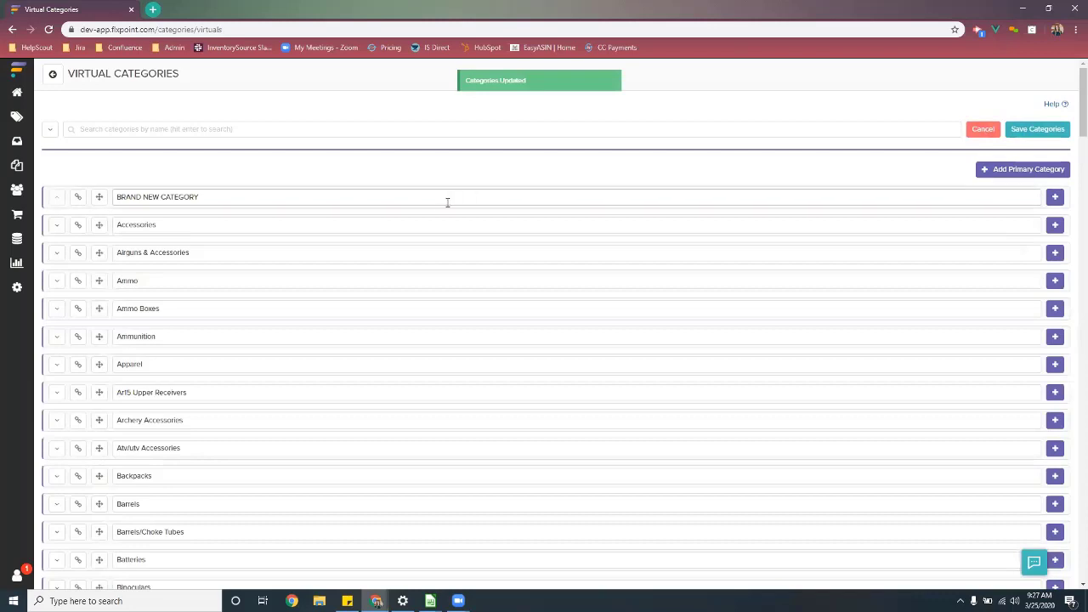
Step: Open the parent product of virtual variant SSO95717 and choose BRAND NEW CATEGORY as its Category 1
left_click(18, 122)
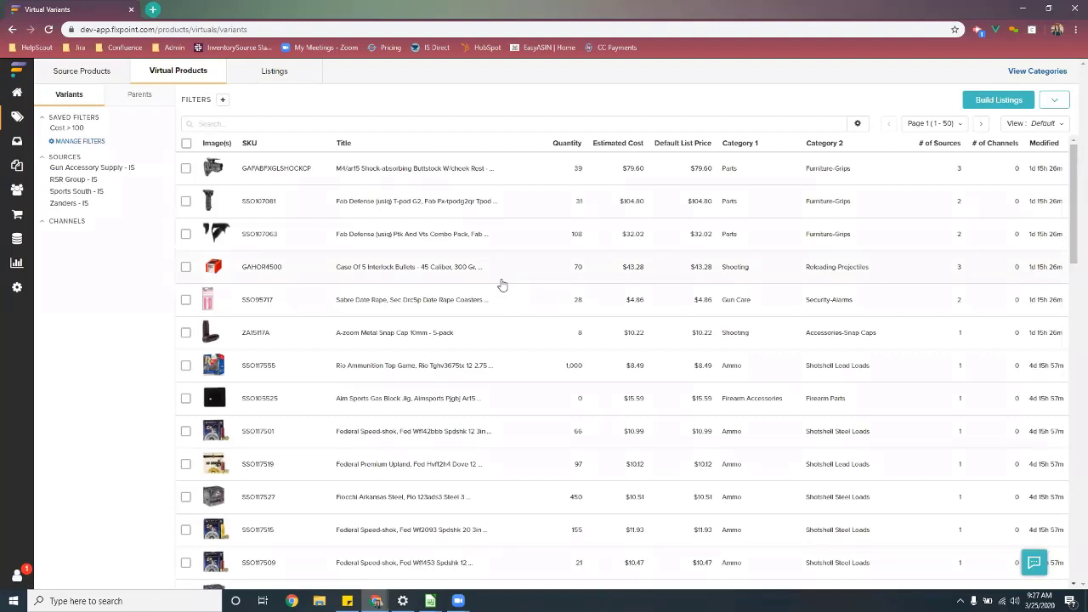
left_click(358, 303)
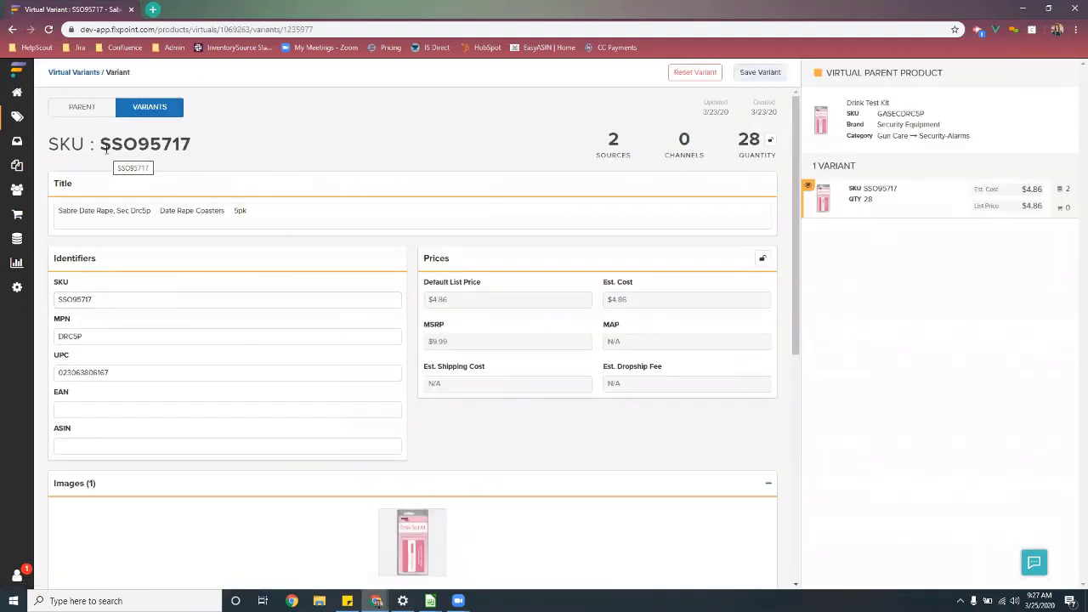
left_click(82, 107)
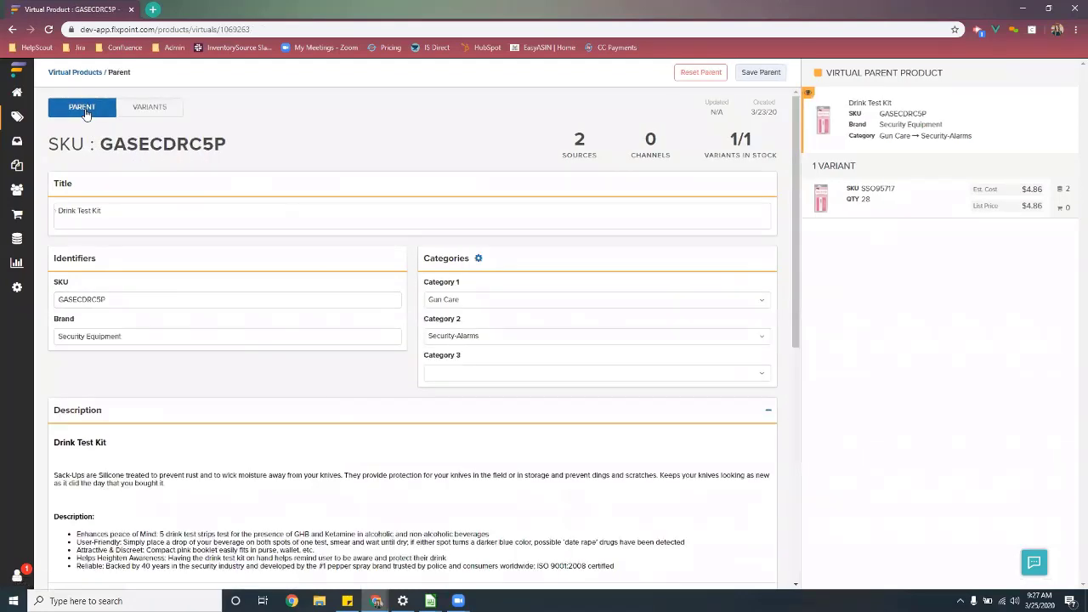
left_click(507, 303)
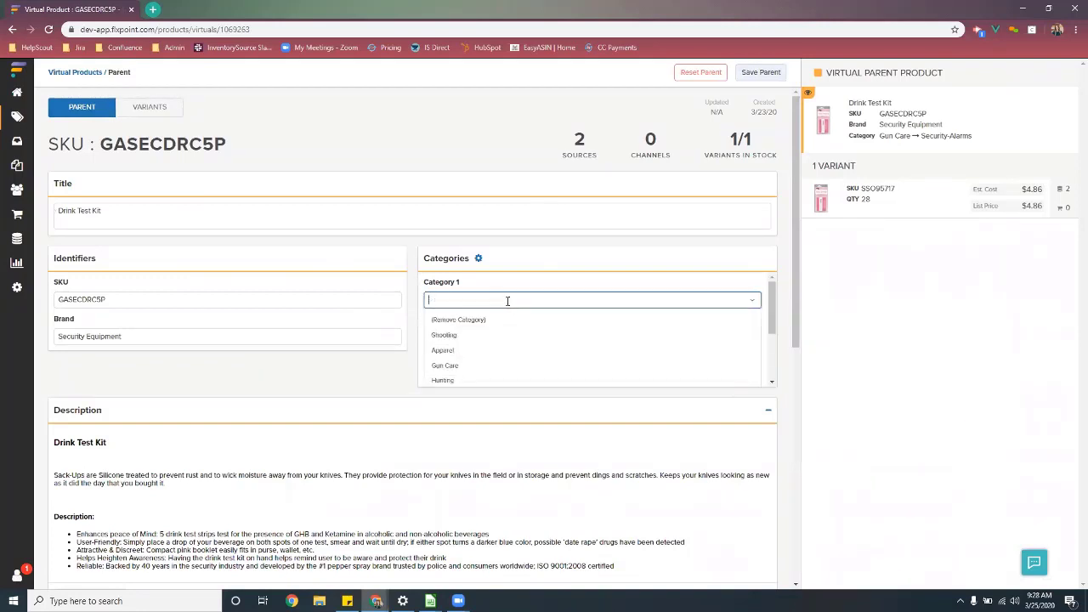
type("Brand")
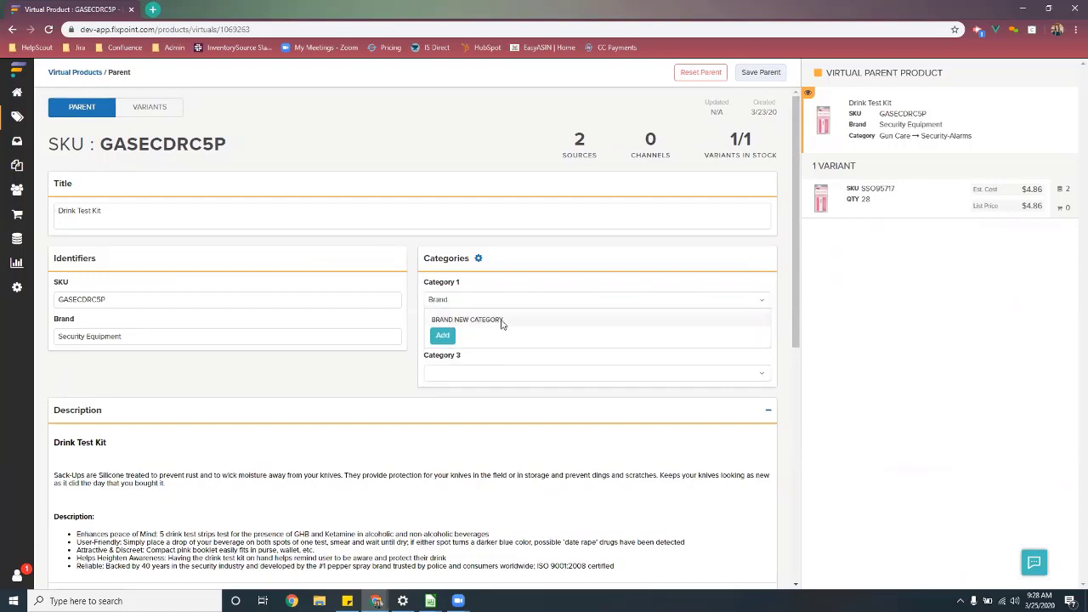
left_click(500, 323)
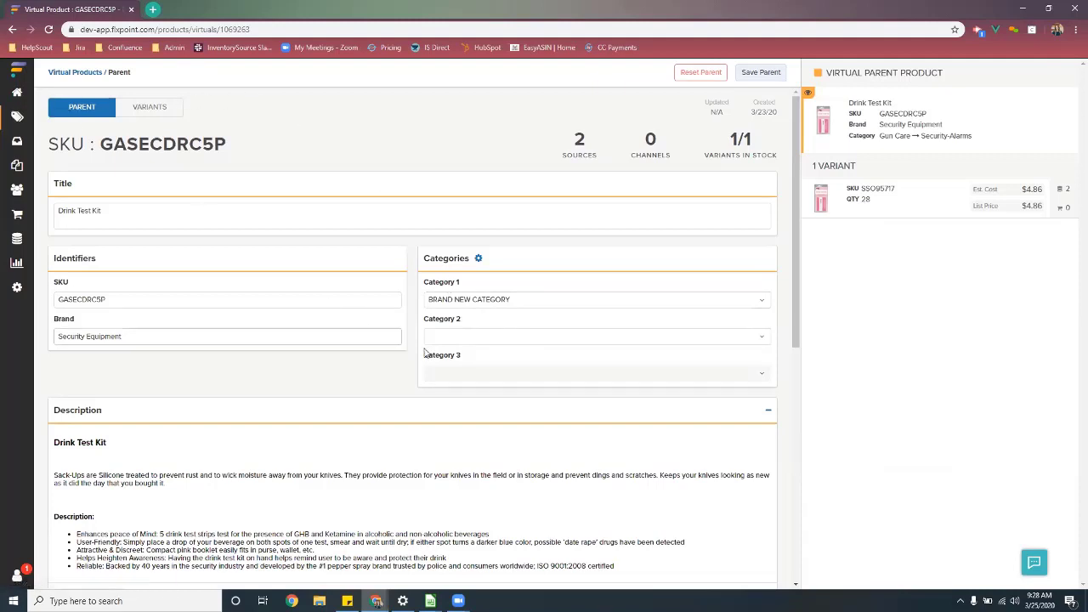
Step: Return to the virtual categories, nest Accessories under Airguns & Accessories and save the categories
left_click(16, 118)
left_click(1037, 68)
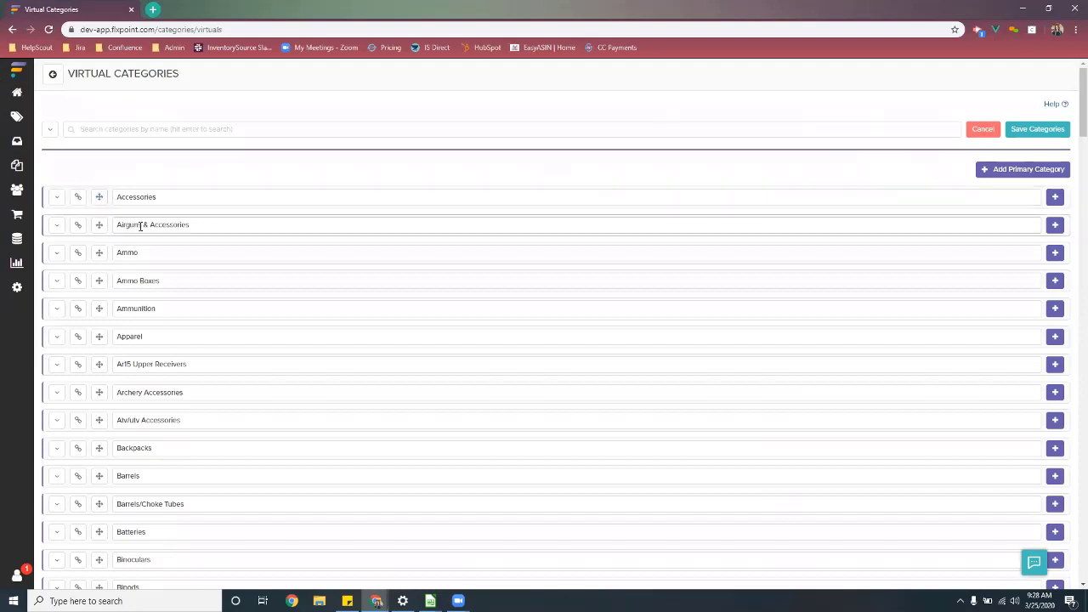
left_click_drag(100, 201, 99, 227)
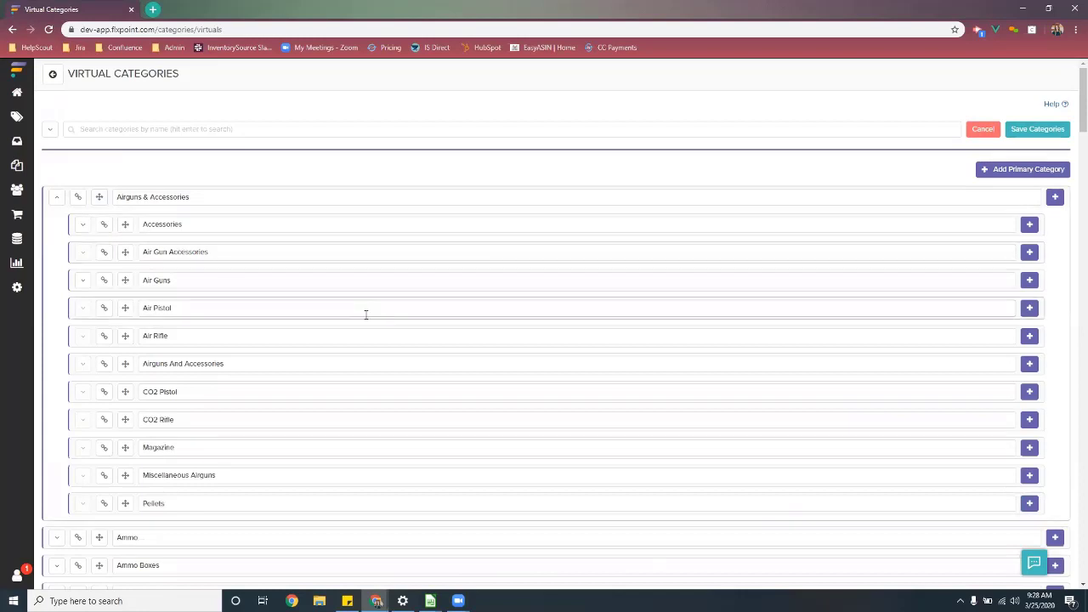
left_click(1056, 131)
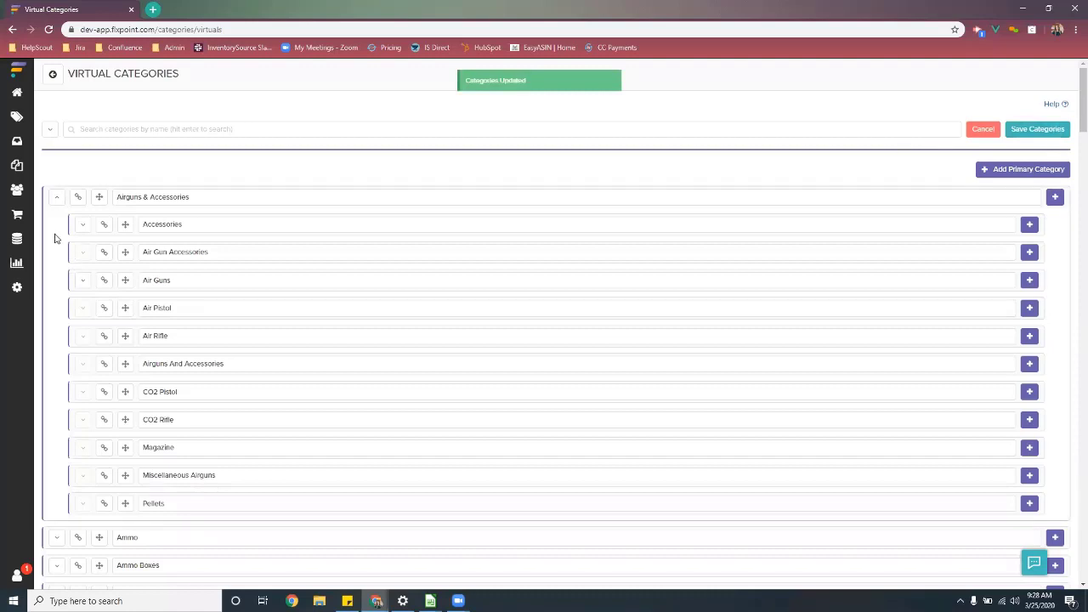
left_click(56, 201)
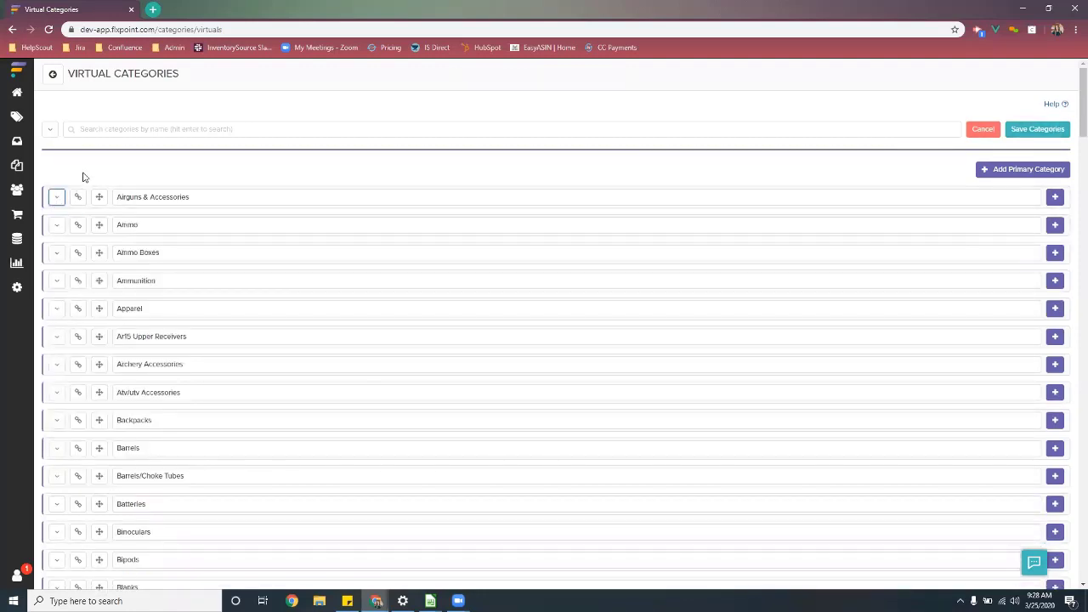
Step: View the listing categories for TEST CHANNEL, examining the channel choices and the editable category list without saving changes
left_click(19, 121)
left_click(273, 83)
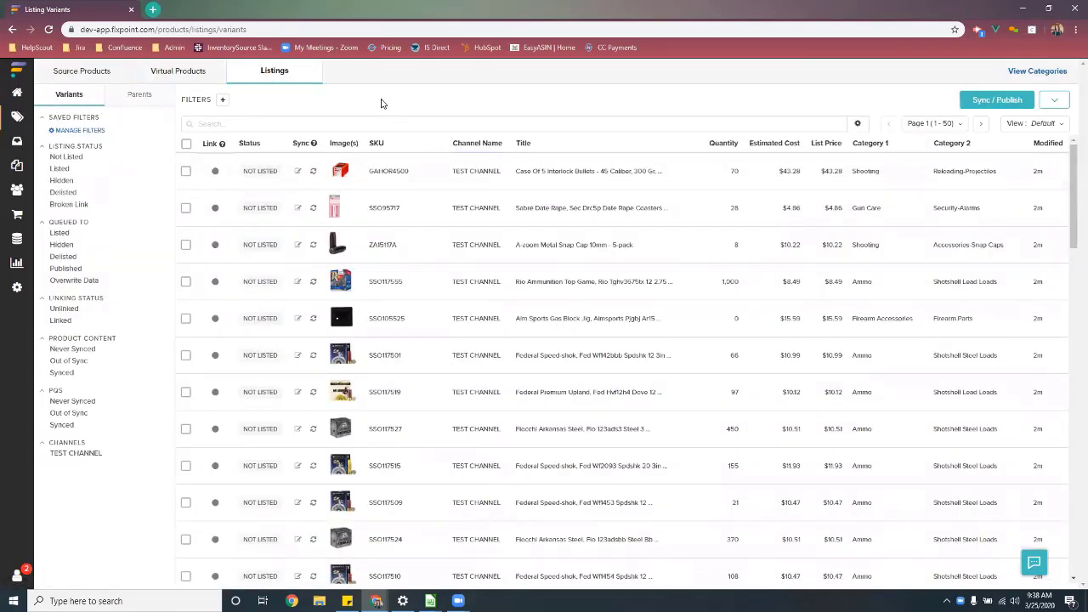
left_click(1039, 73)
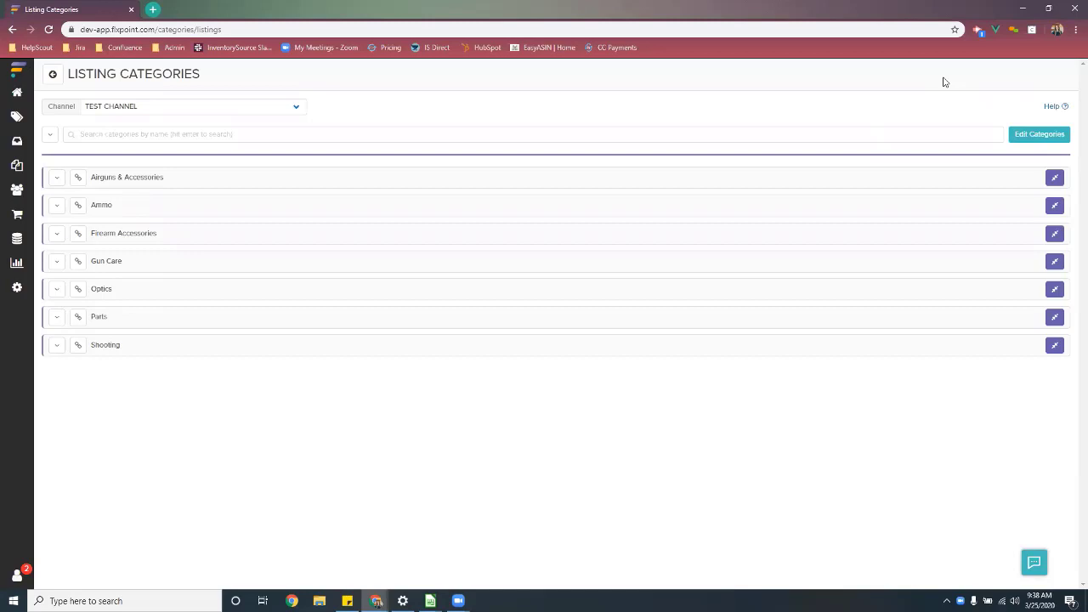
left_click(219, 106)
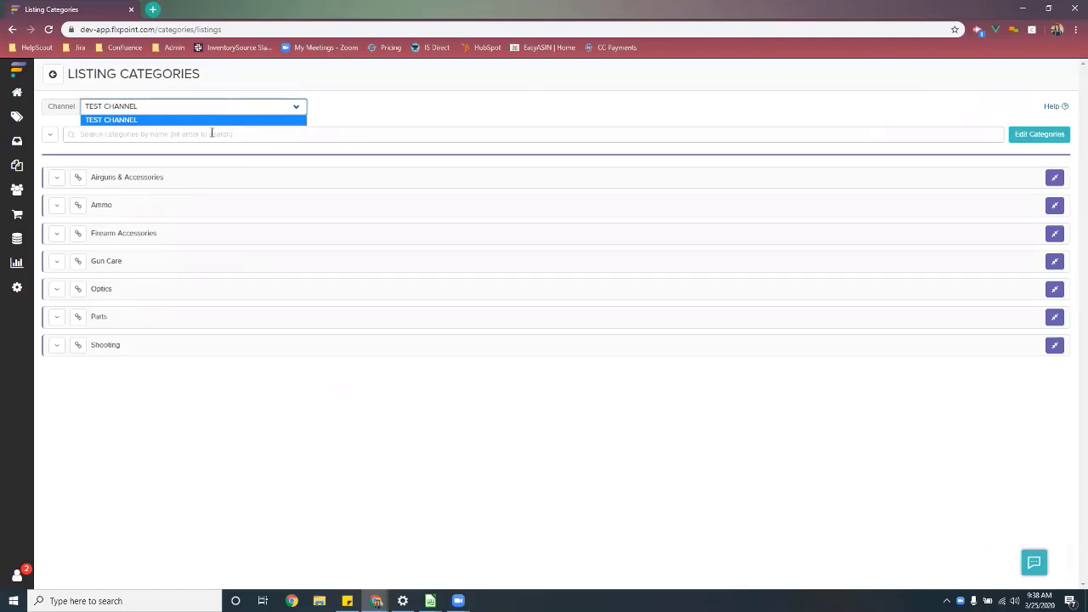
left_click(189, 120)
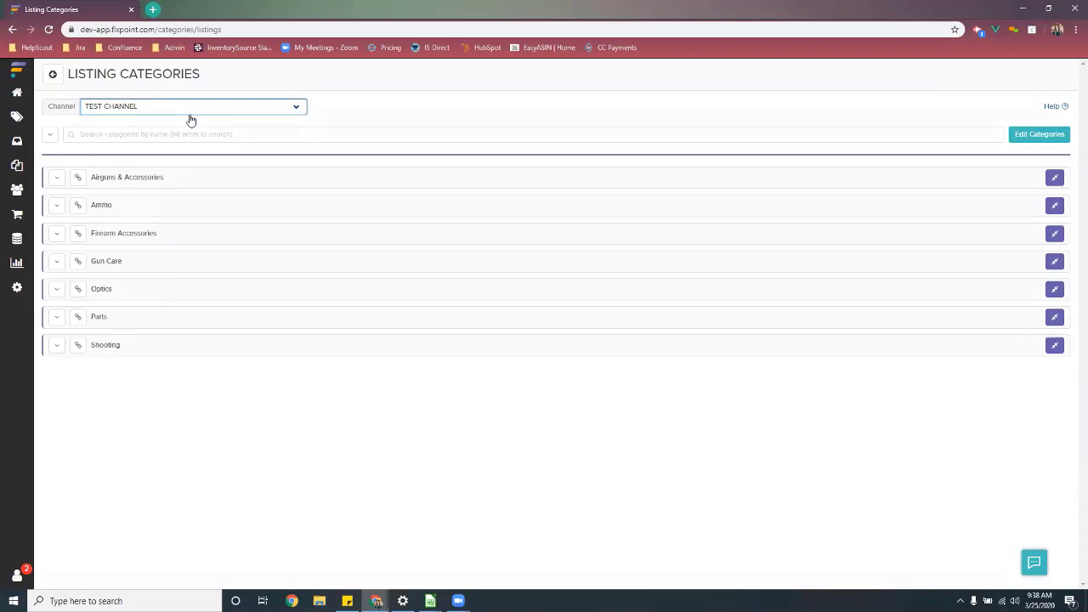
left_click(190, 113)
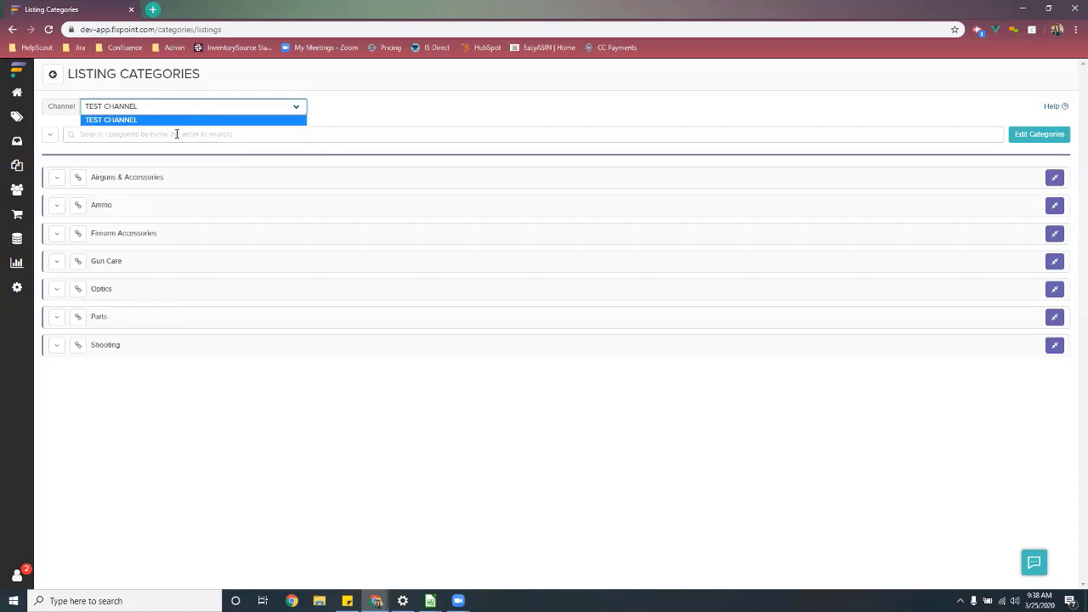
left_click(199, 118)
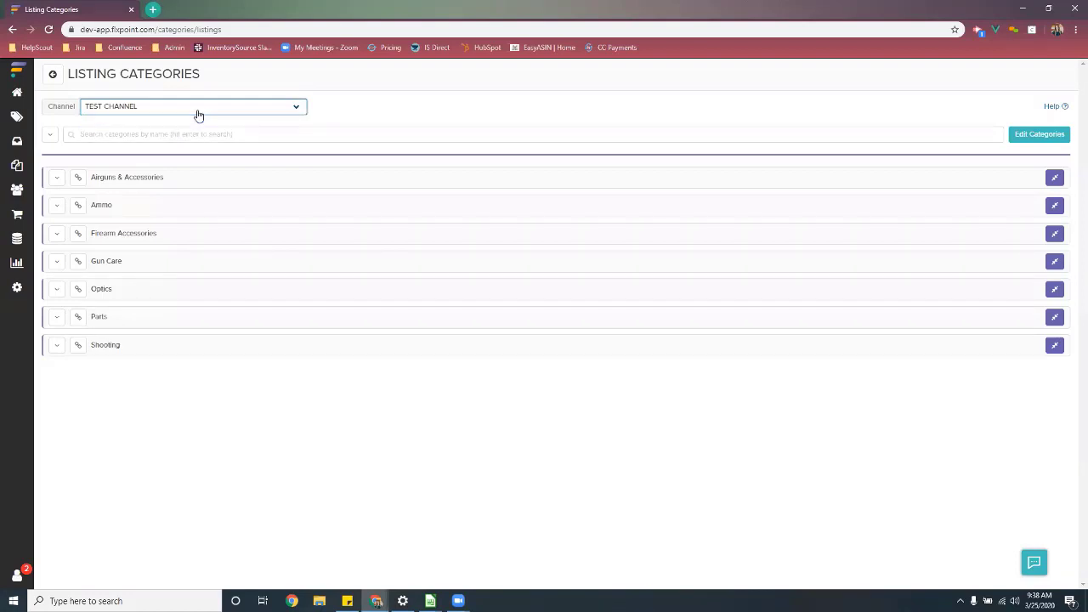
left_click(197, 110)
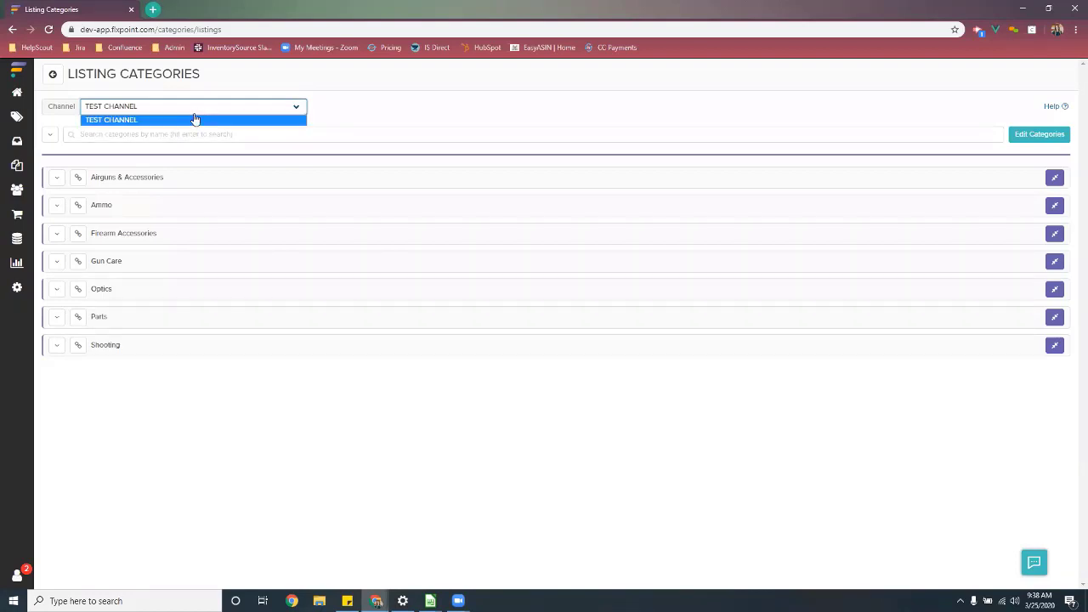
left_click(265, 119)
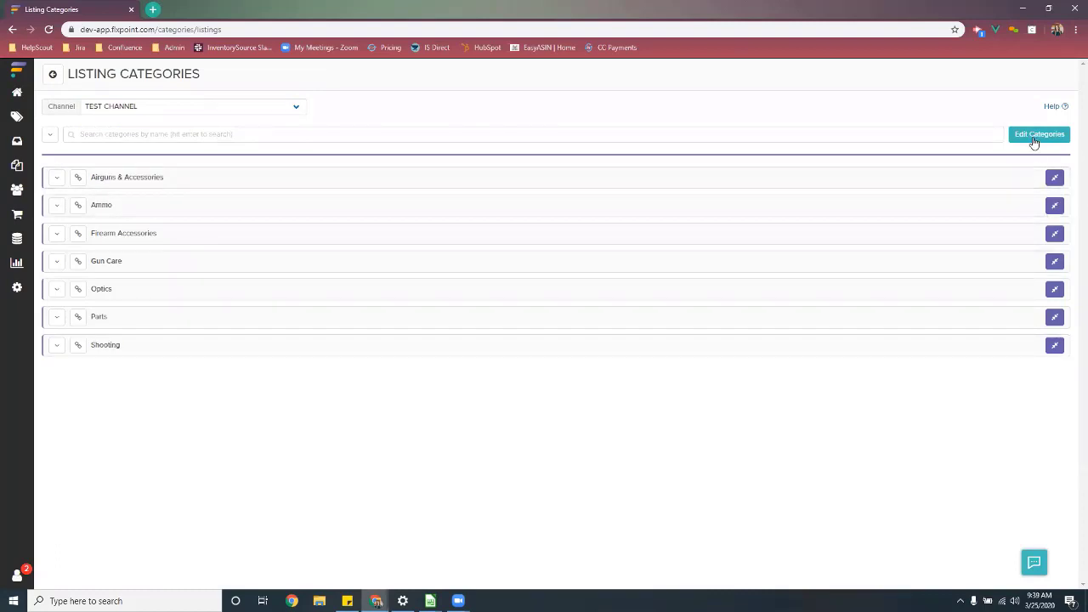
left_click(1033, 143)
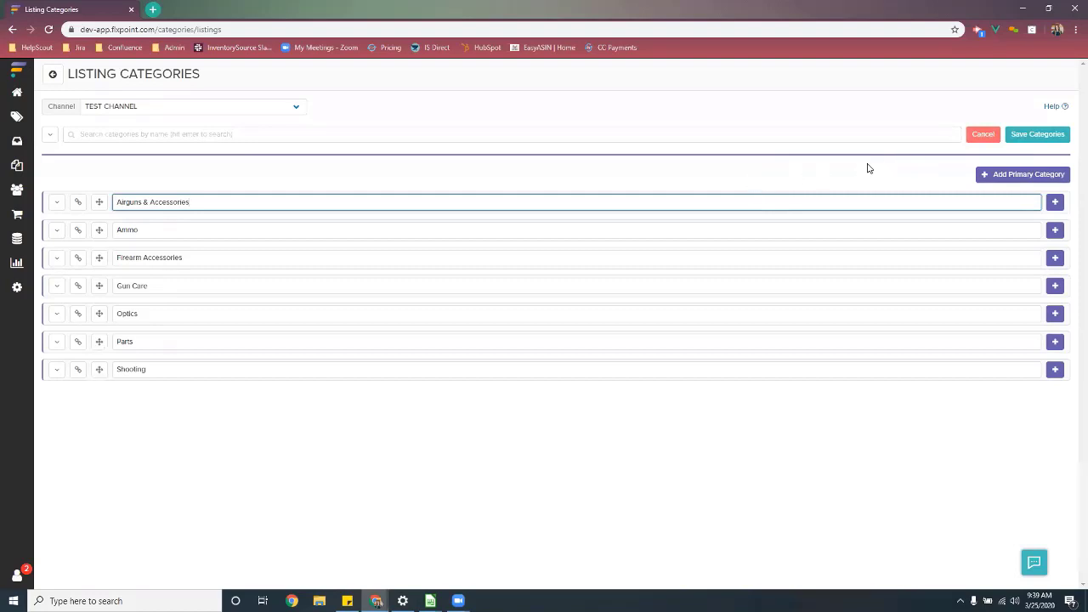
left_click(988, 139)
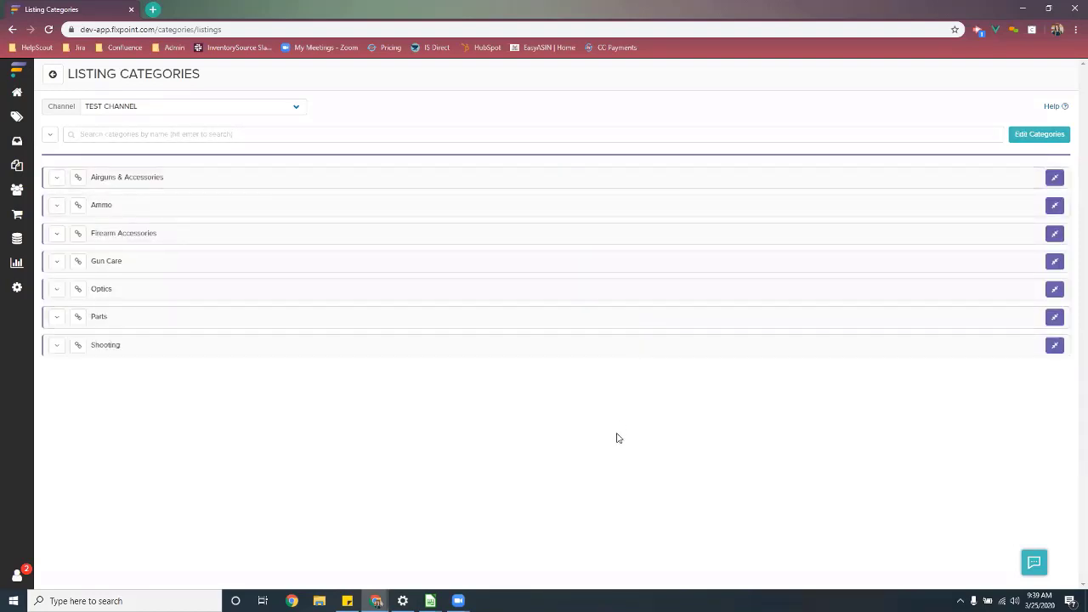